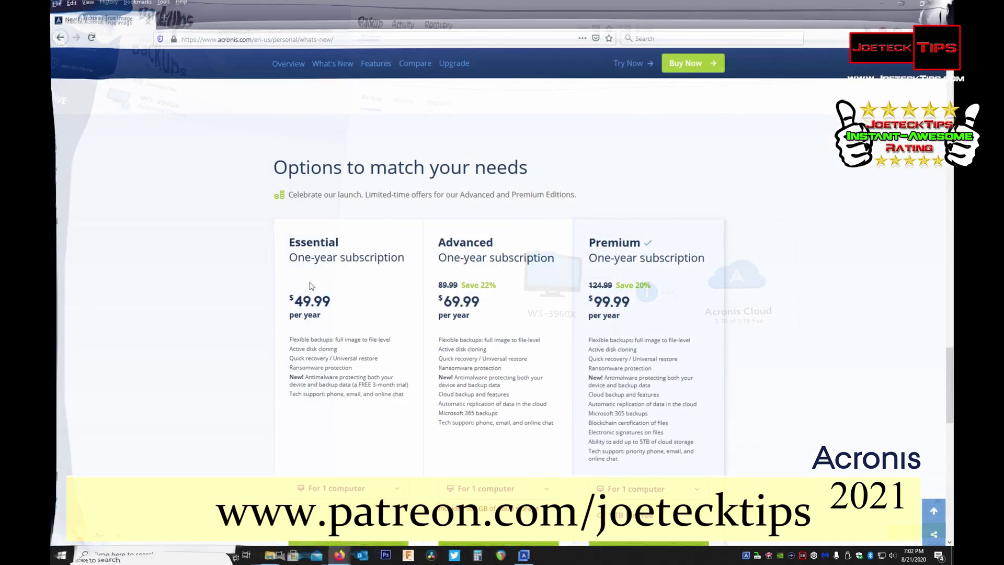
Scroll the Acronis page down to the pricing section comparing Essential, Advanced and Premium plans.
scroll(310, 284, down, 3)
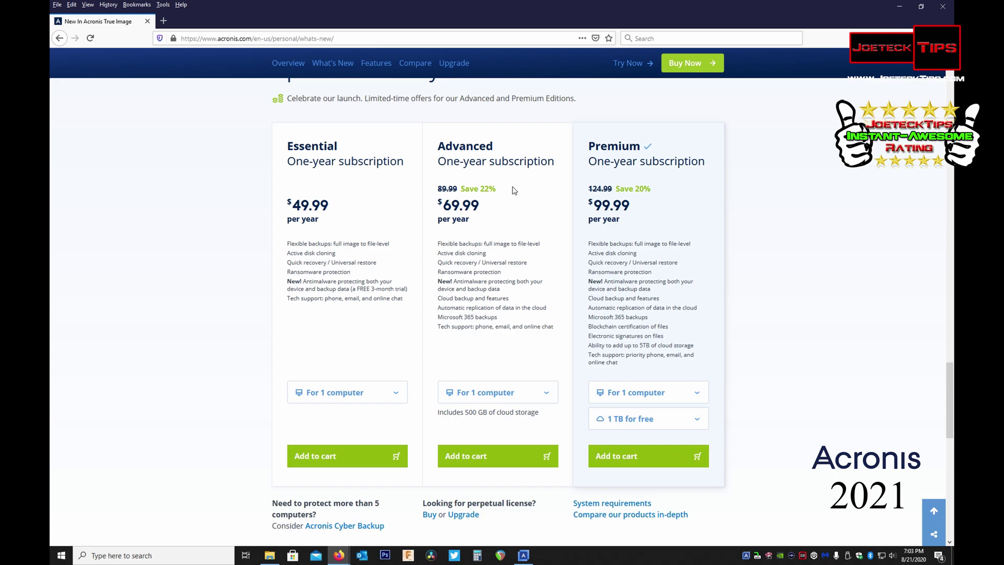
Leave the pricing page to browse files on the computer.
click(267, 554)
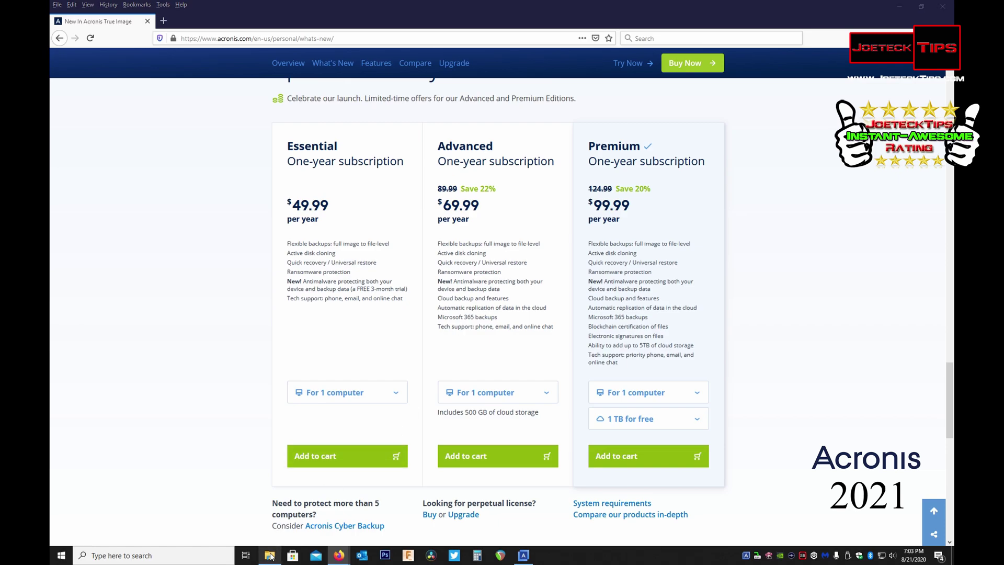
right_click(264, 552)
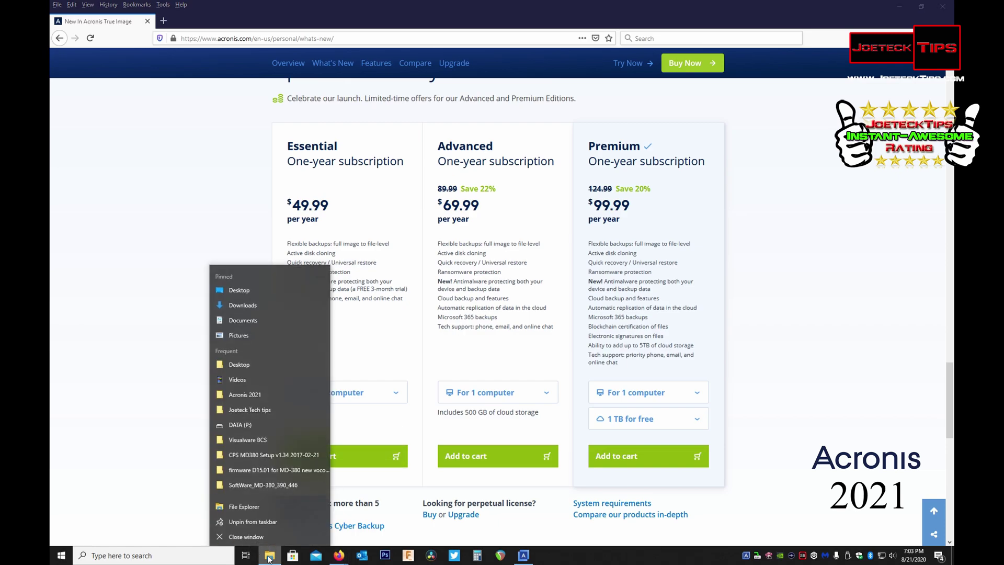
click(253, 508)
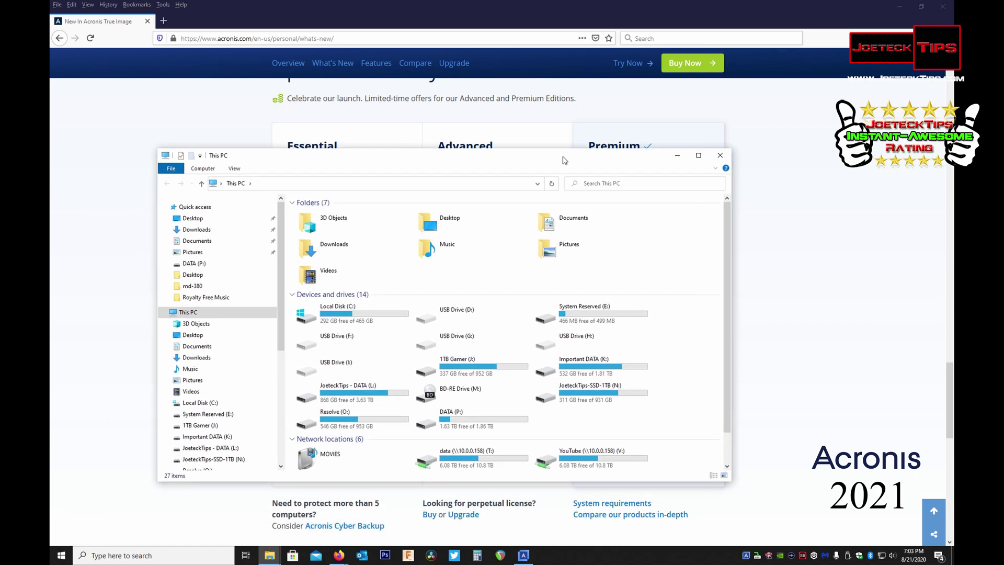
click(419, 269)
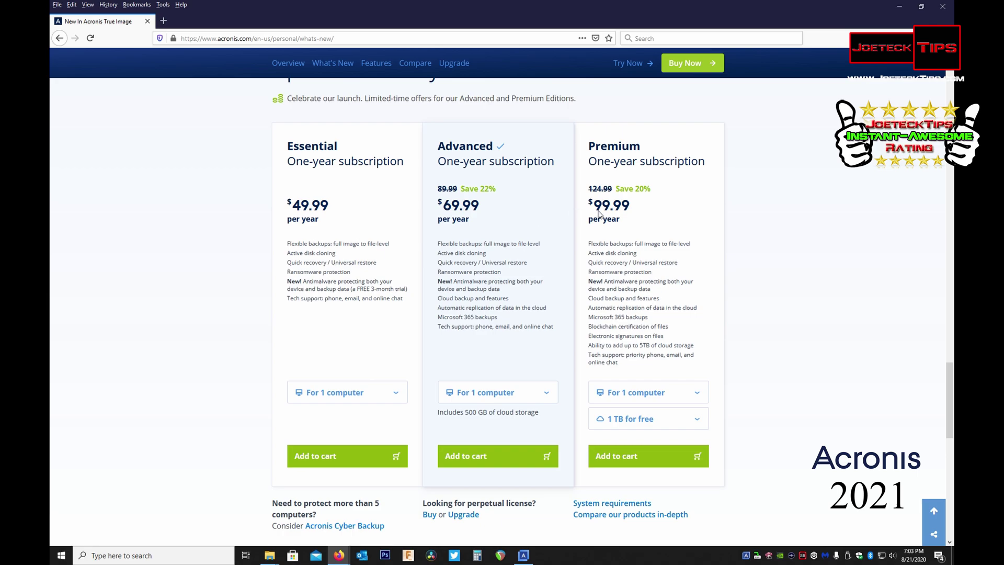
click(680, 209)
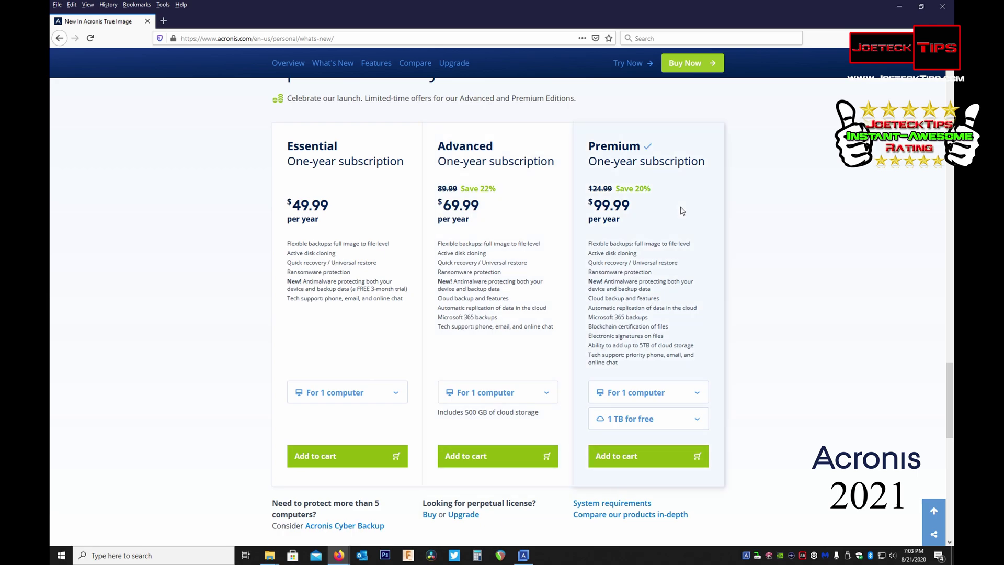
click(690, 420)
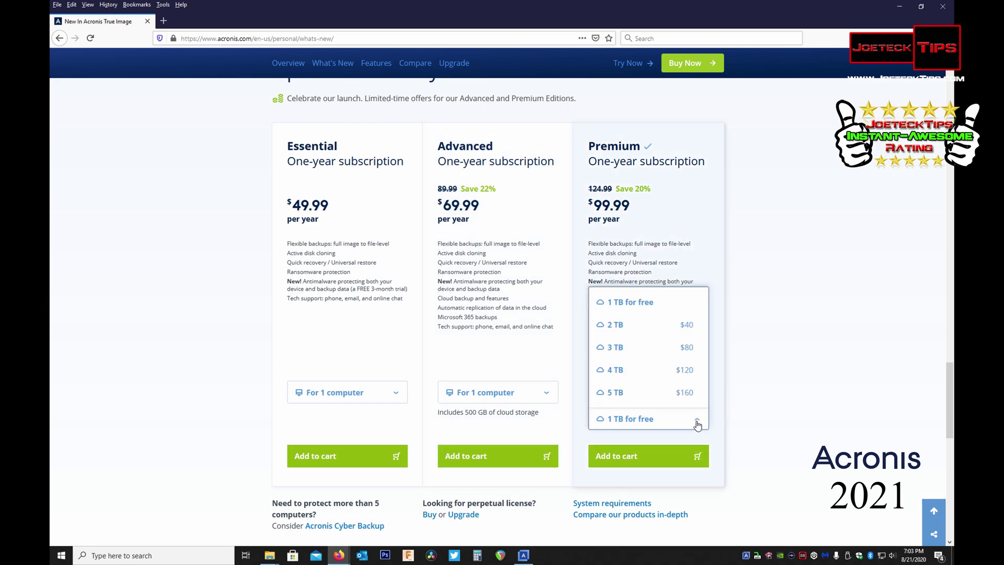
click(679, 396)
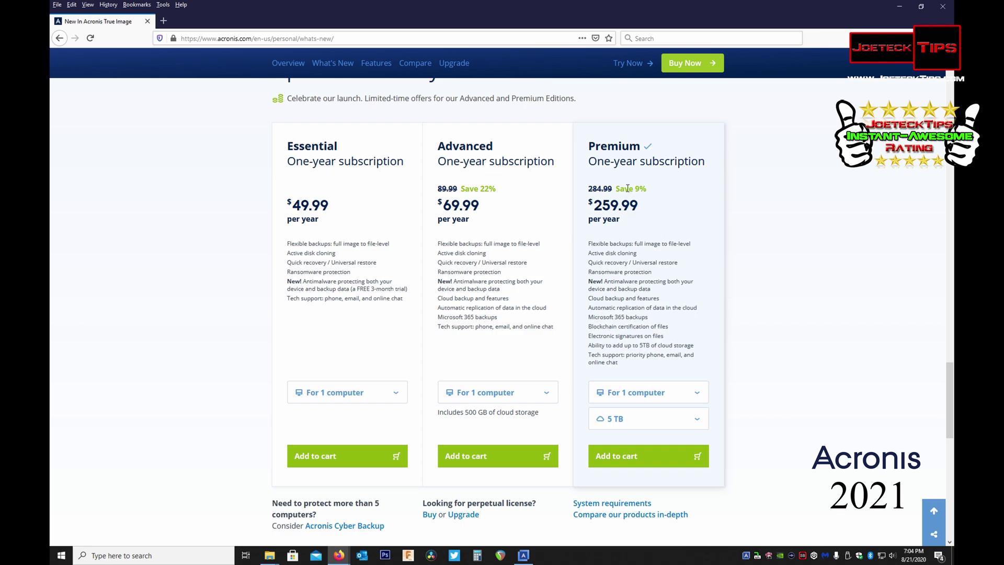
drag(616, 190, 650, 192)
click(695, 420)
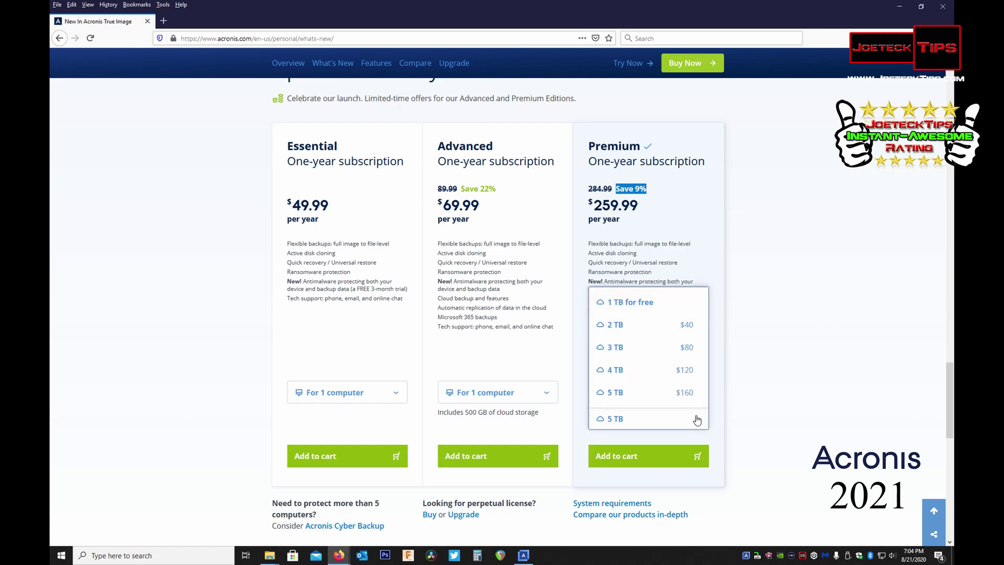
click(632, 303)
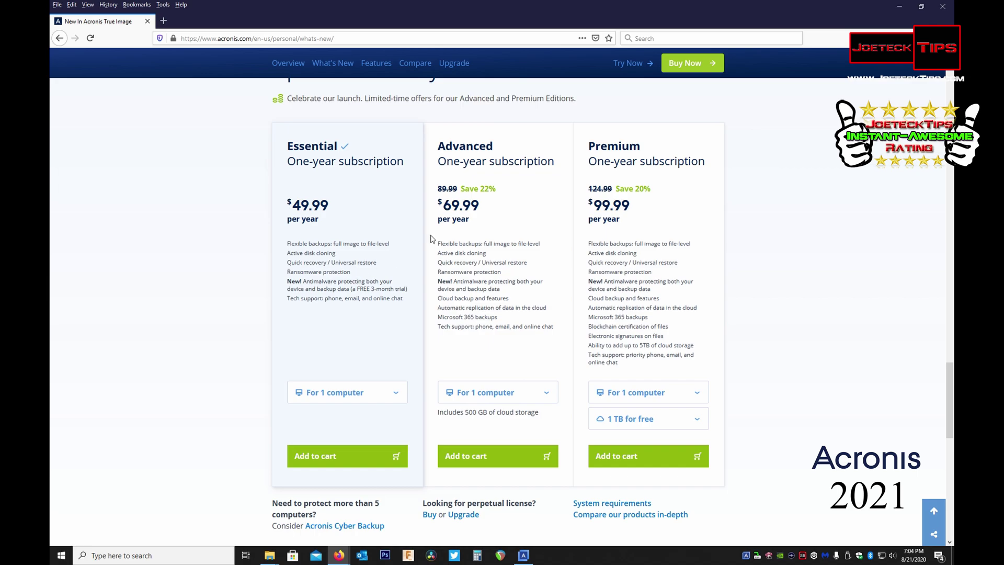
click(899, 7)
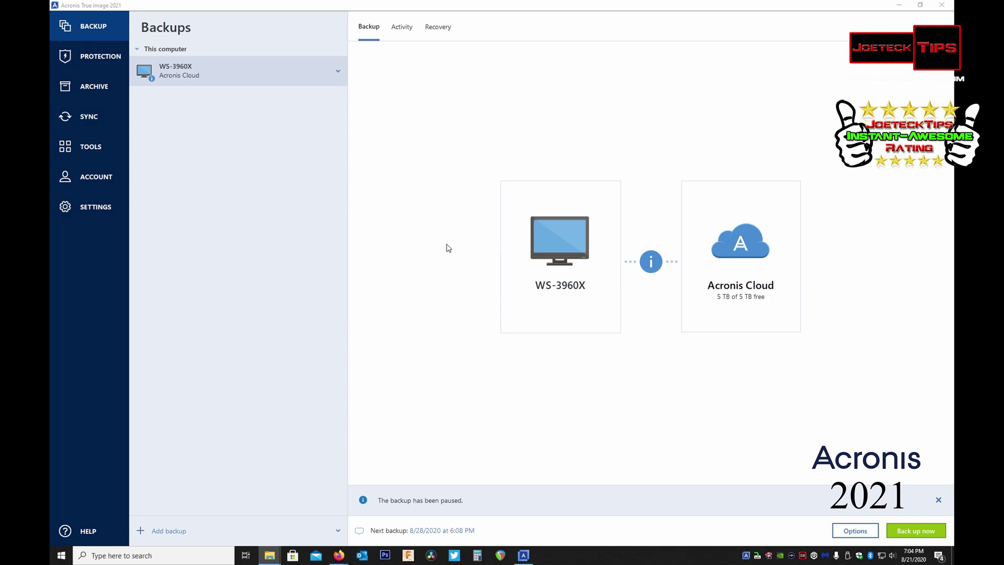
Open the Tools page listing Clone Disk, Rescue Media Builder and other utilities.
click(89, 145)
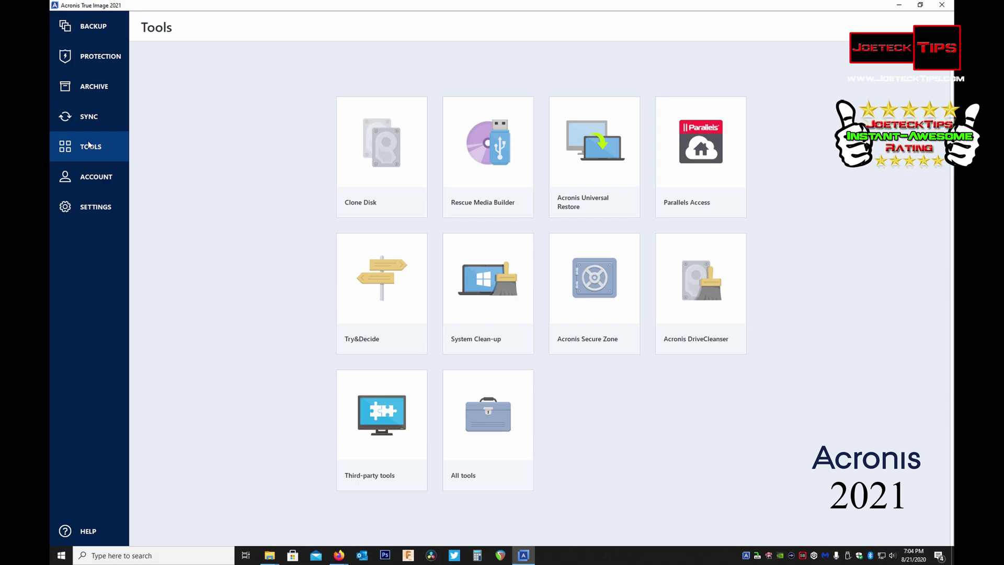
Start automatic rescue media creation targeting BD-RE Drive (M:), then step back to destinations.
click(470, 164)
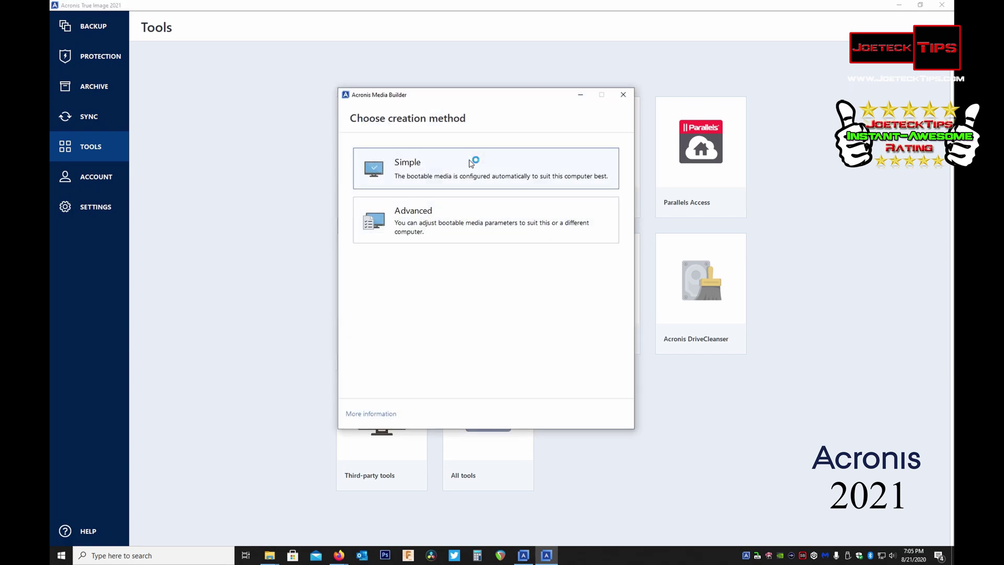
click(459, 184)
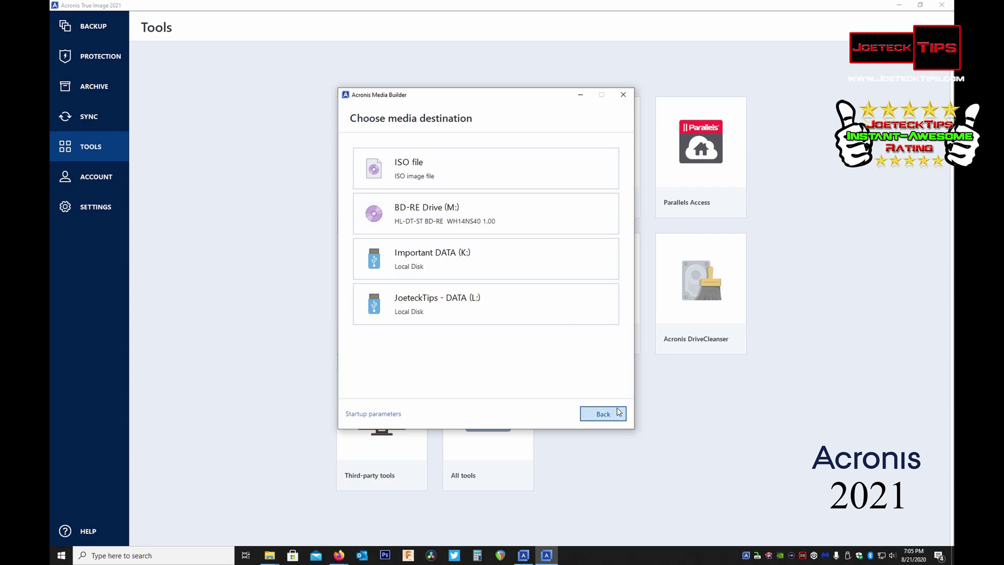
click(470, 228)
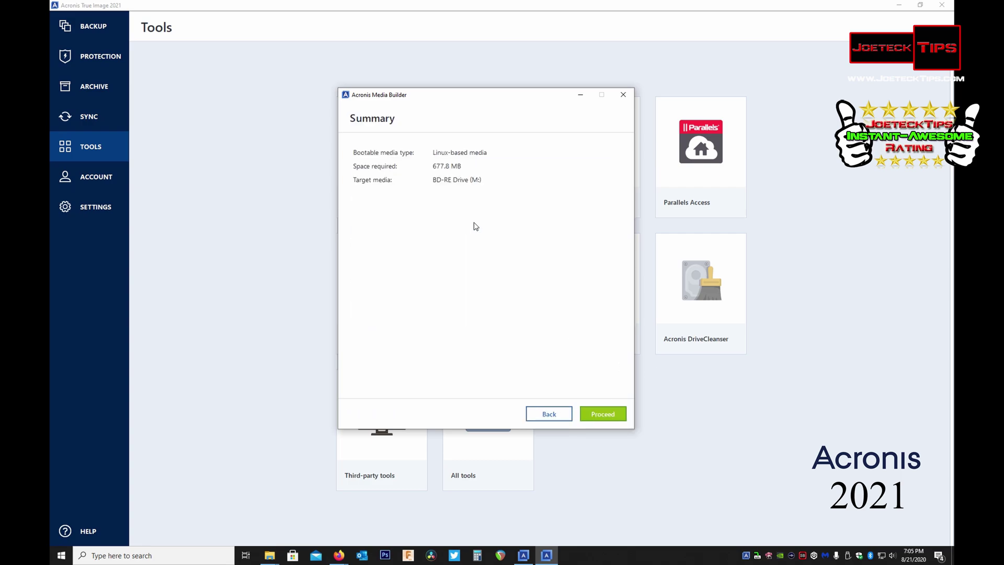
click(550, 414)
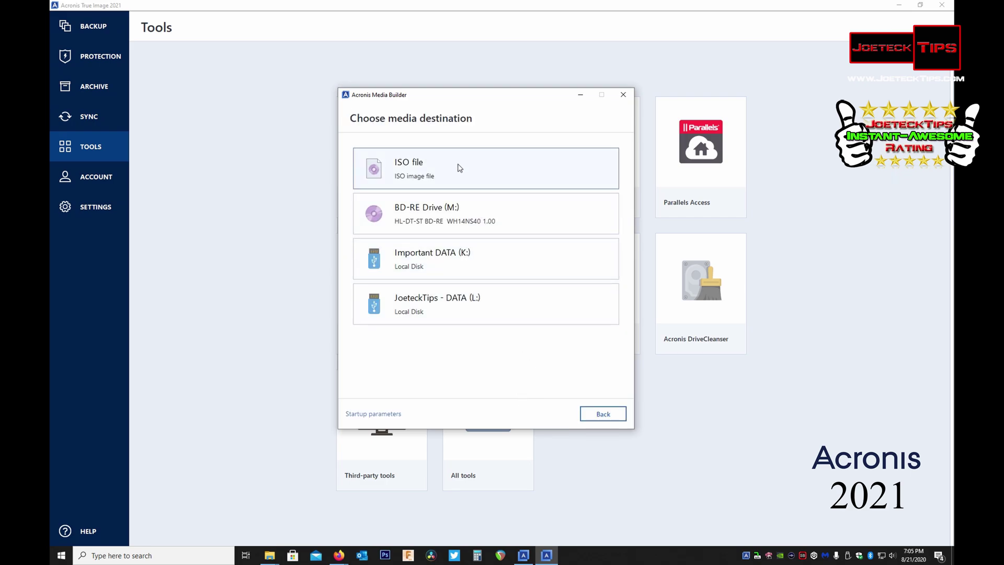
Try the ISO file destination, cancel saving, and return to the Backups page.
click(459, 168)
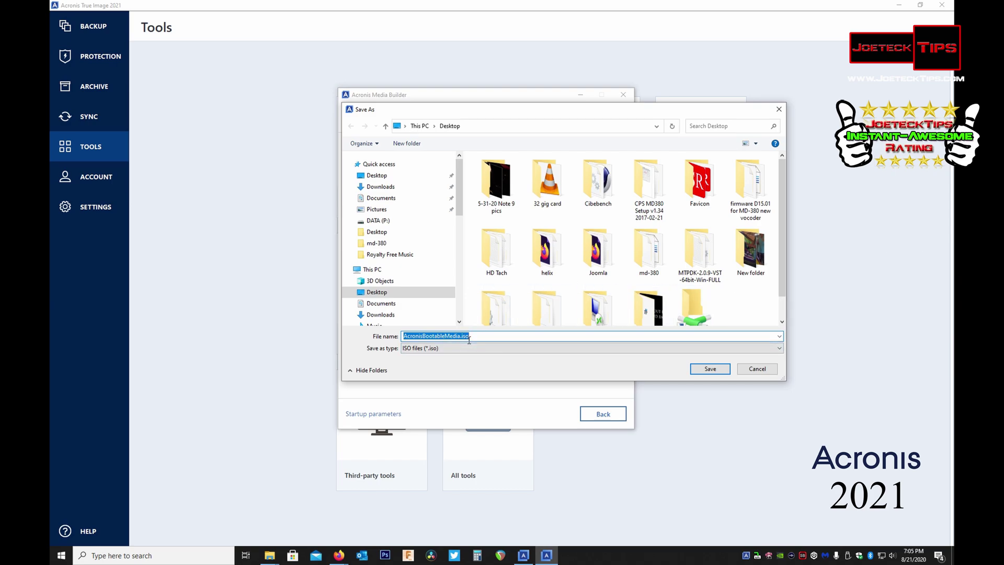
click(755, 370)
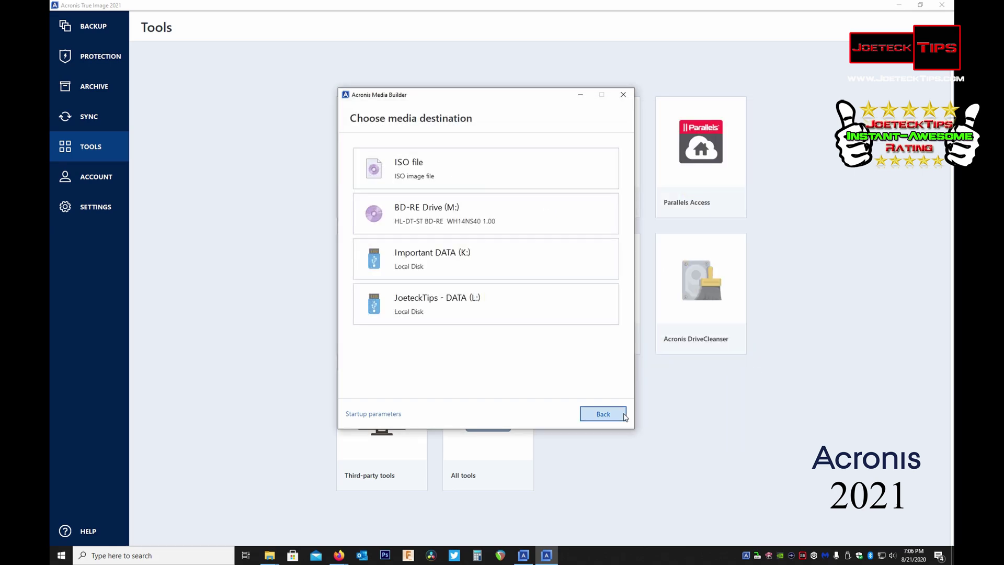
click(624, 415)
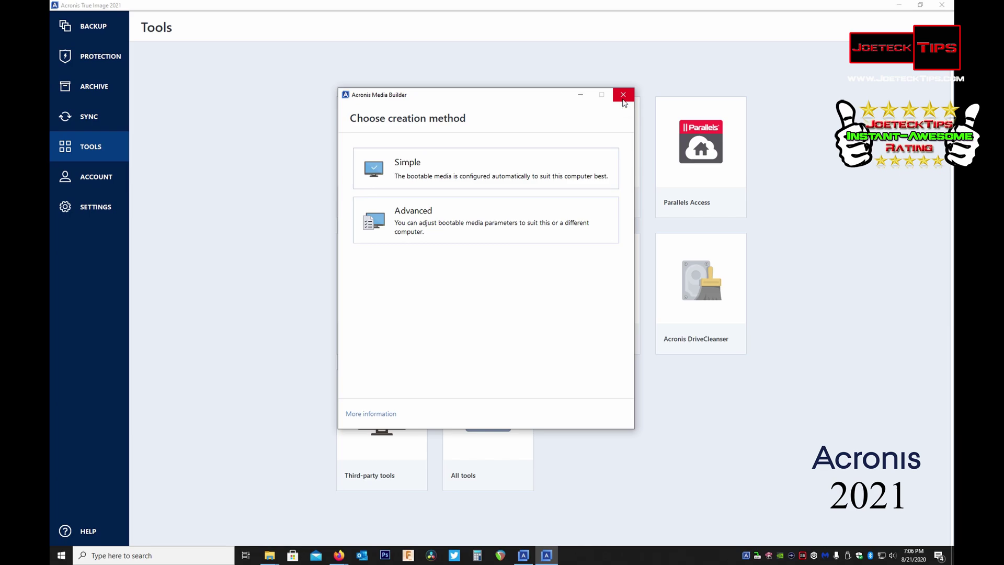
click(106, 27)
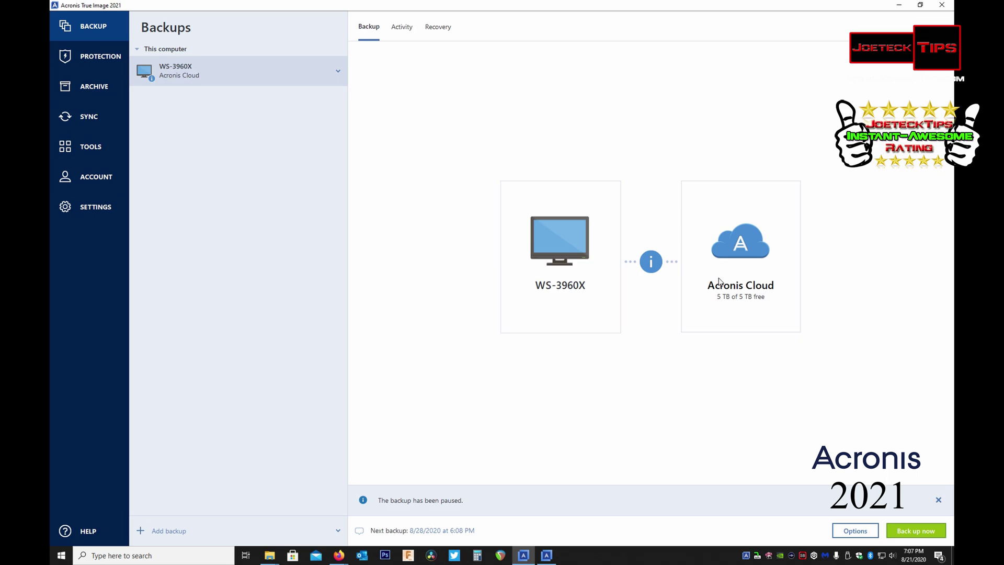
Show the Protection page, where Active Protection is turned off.
click(96, 58)
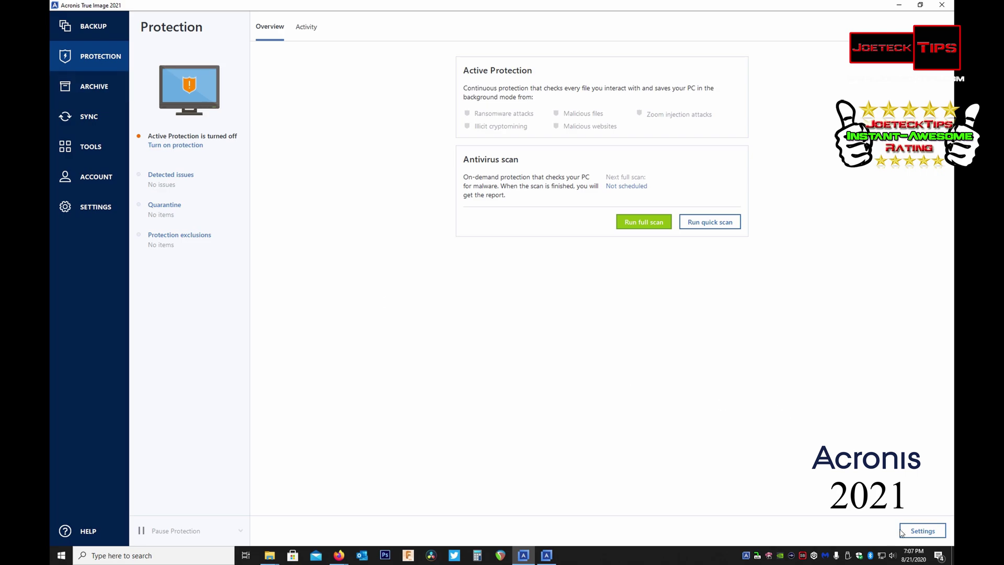
View the Active Protection settings and close them without changes.
click(935, 532)
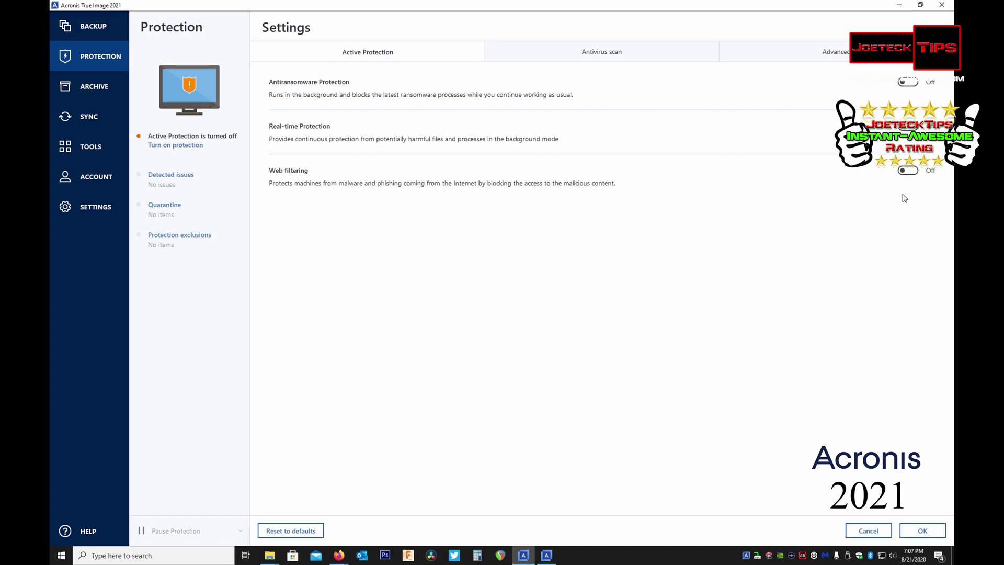
key(Escape)
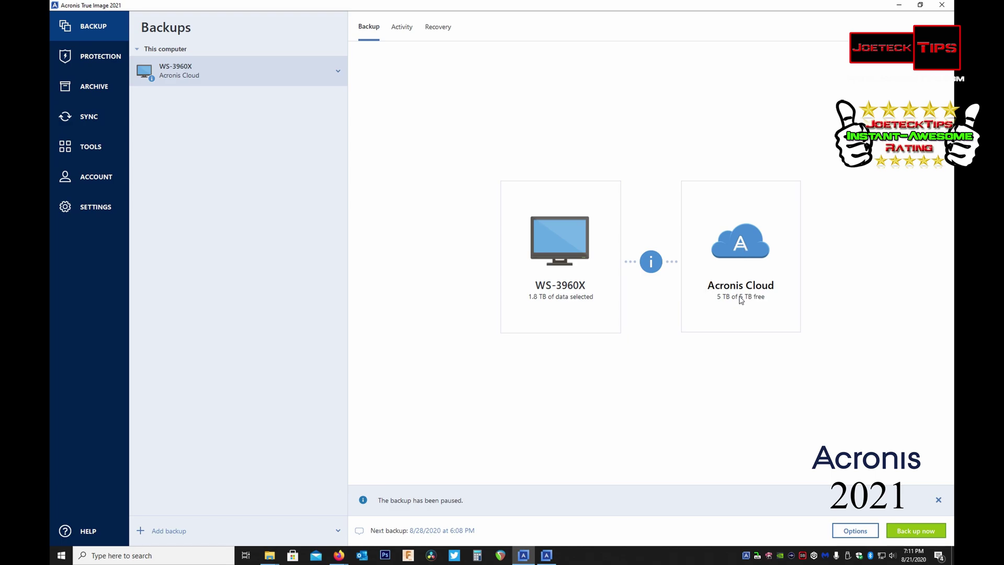
Delete the WS-3960X backup, including all its versions.
click(337, 71)
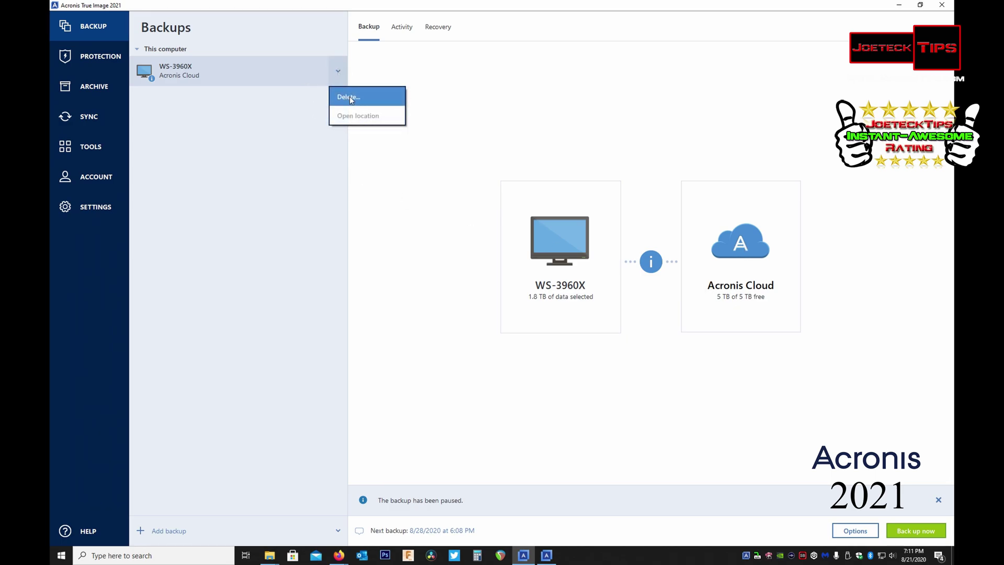
click(350, 98)
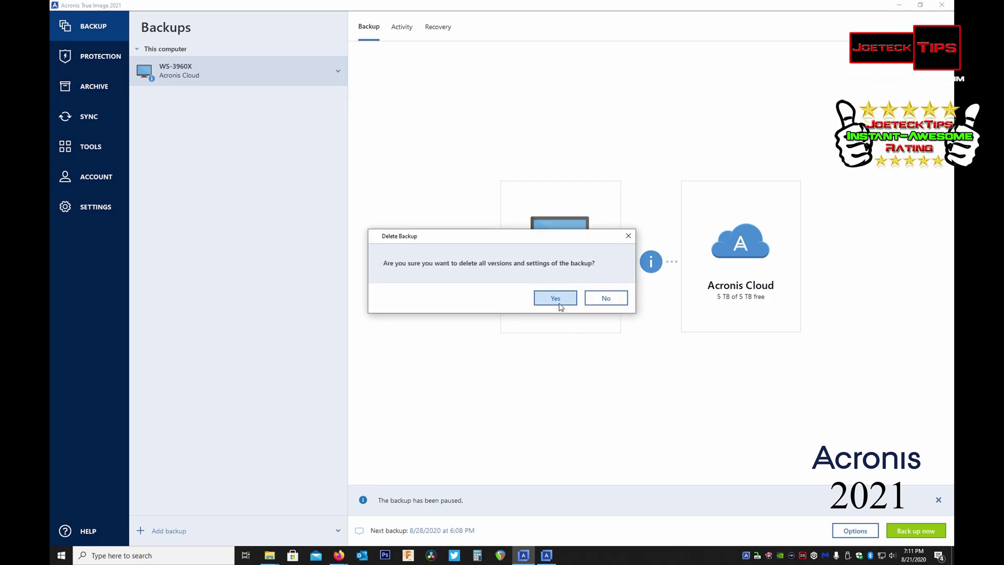
click(553, 296)
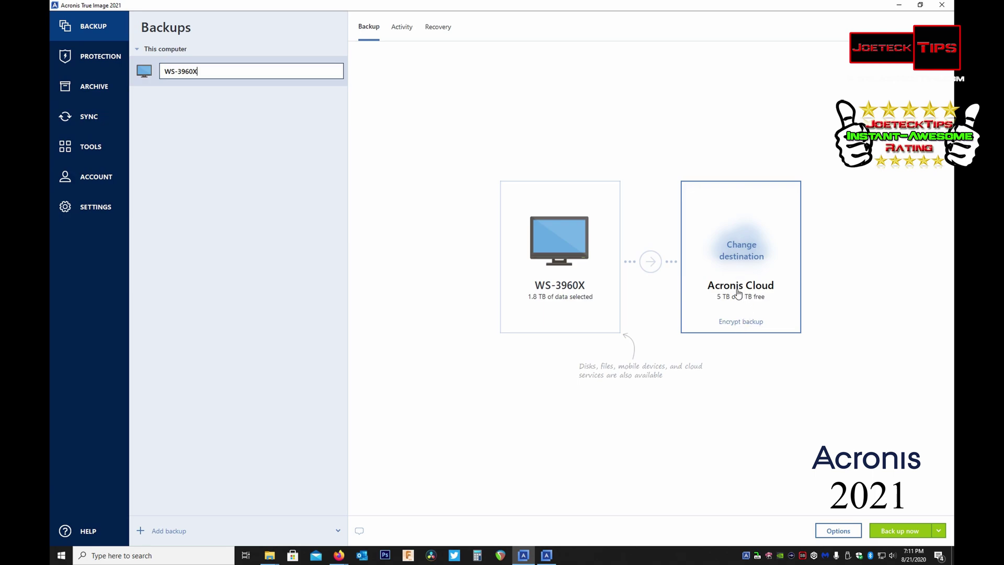
View the backup destination list, then discard the setup and go to Tools.
click(739, 250)
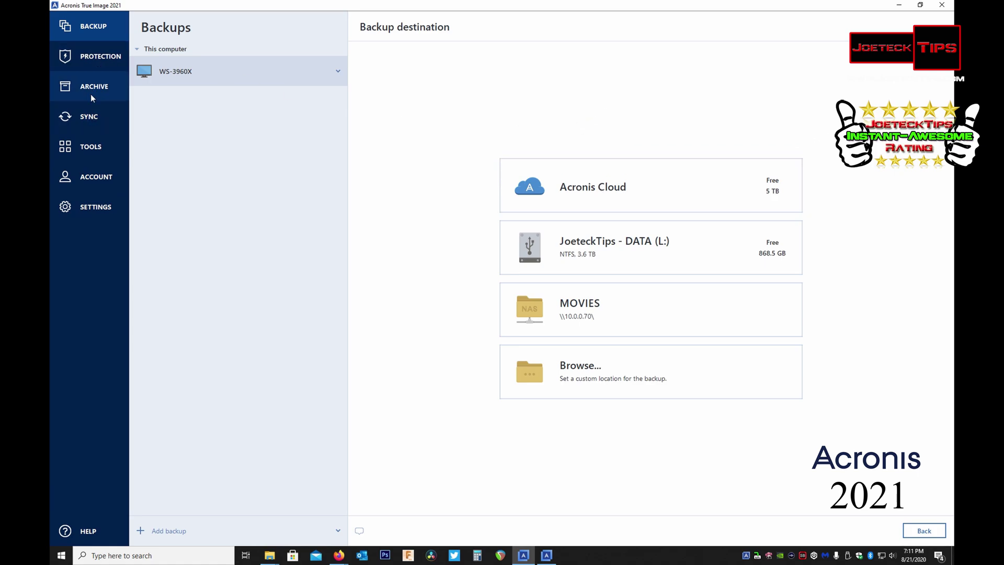
click(88, 146)
click(555, 302)
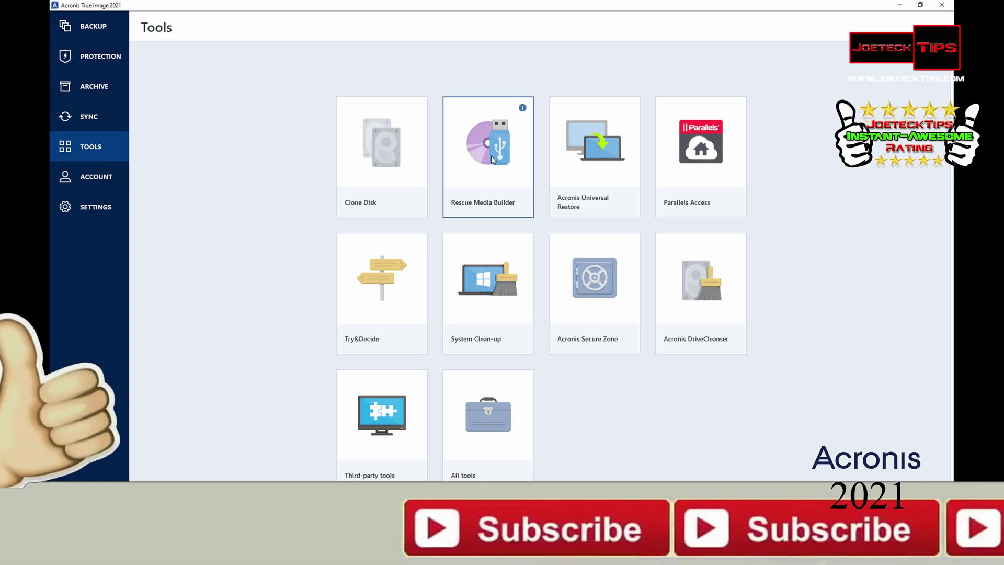
click(491, 155)
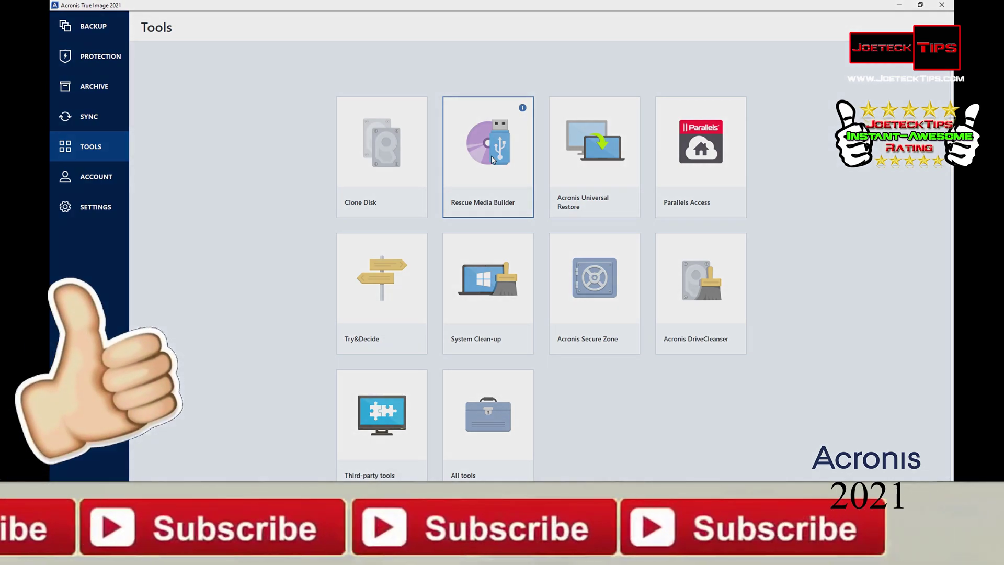